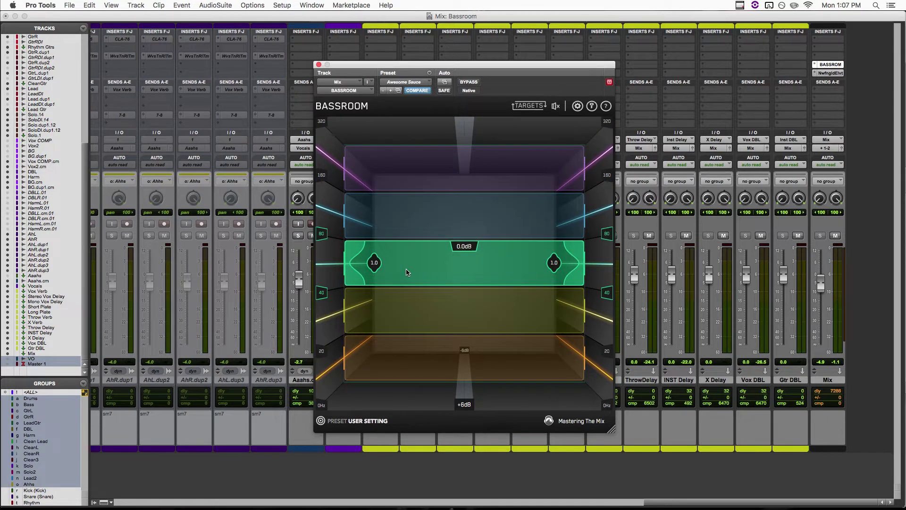
mouse_move(408, 272)
mouse_down()
mouse_move(406, 262)
mouse_move(404, 270)
mouse_up()
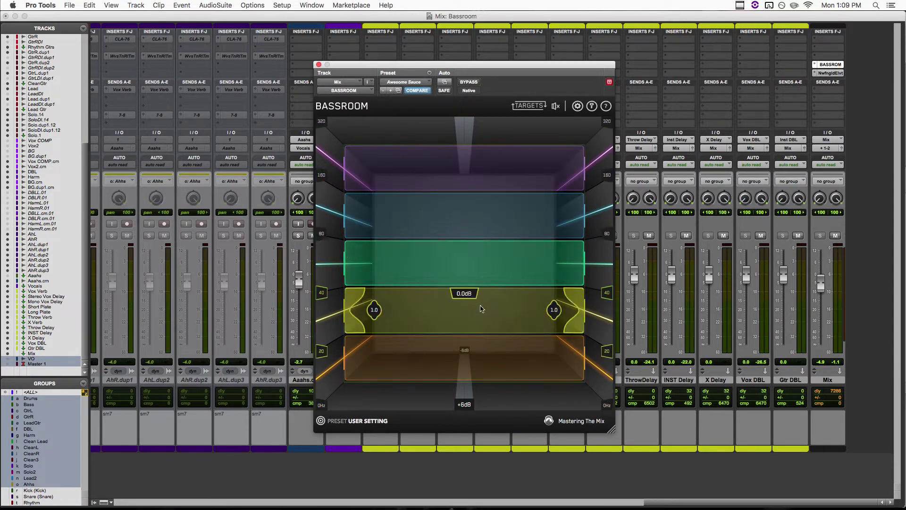
drag(479, 303, 478, 305)
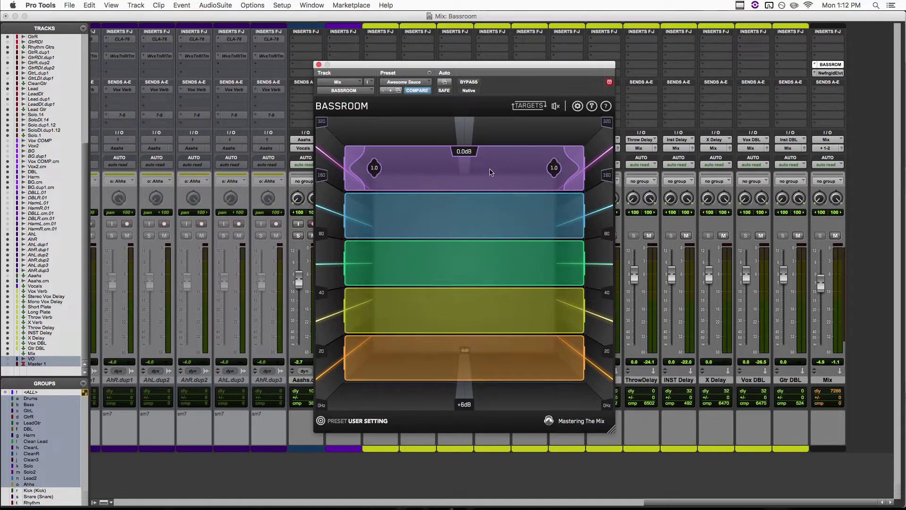
Look through the target preset genres and the loaded reference tracks 01 Criminal and 02 Faith (When I Let You Down).
click(370, 422)
mouse_move(366, 403)
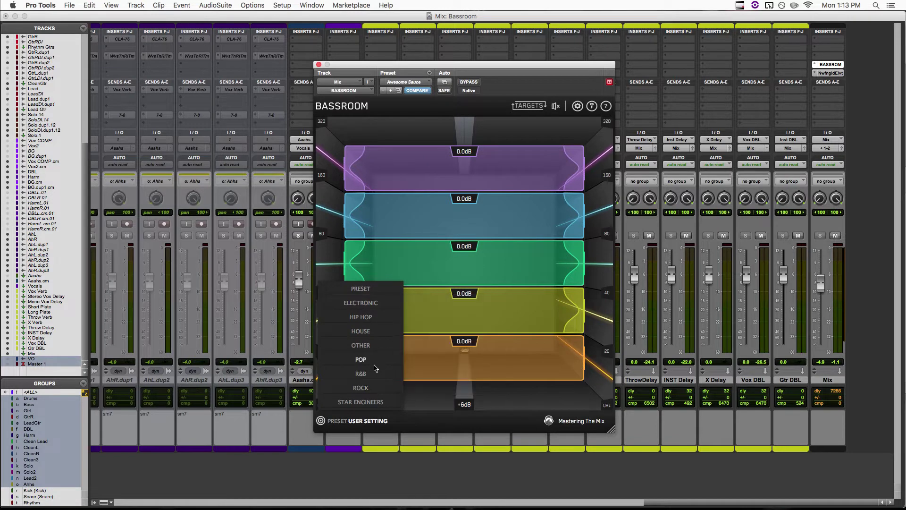
click(321, 421)
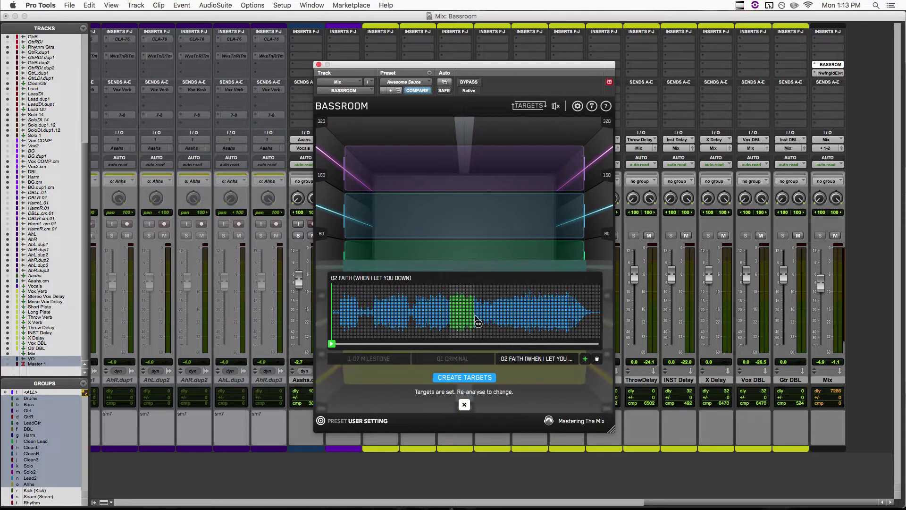
click(447, 359)
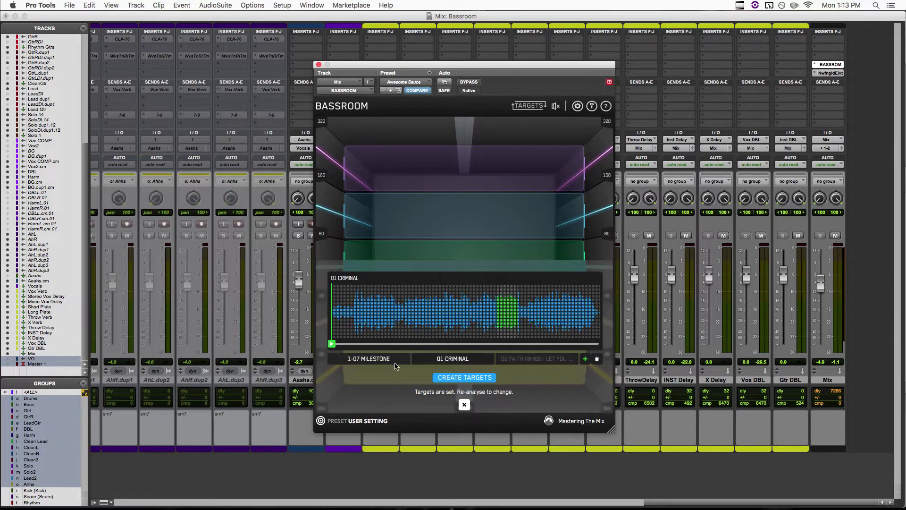
click(522, 360)
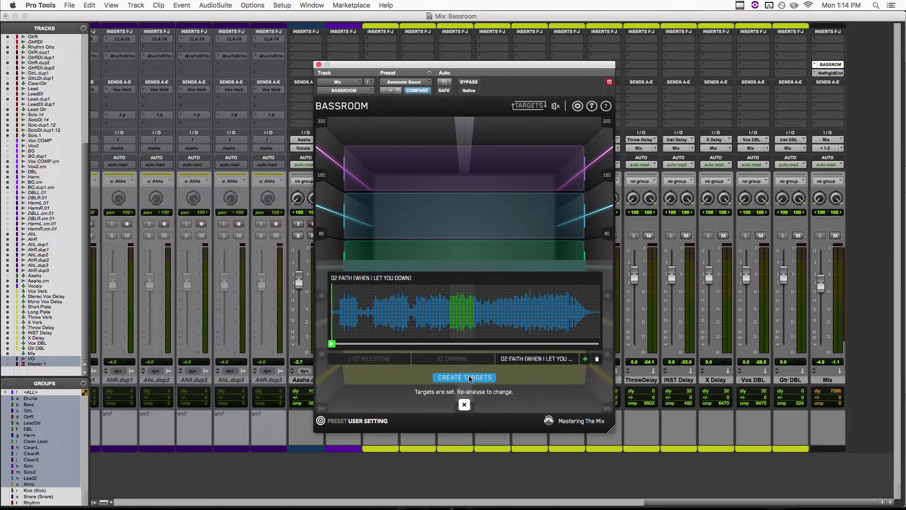
click(464, 404)
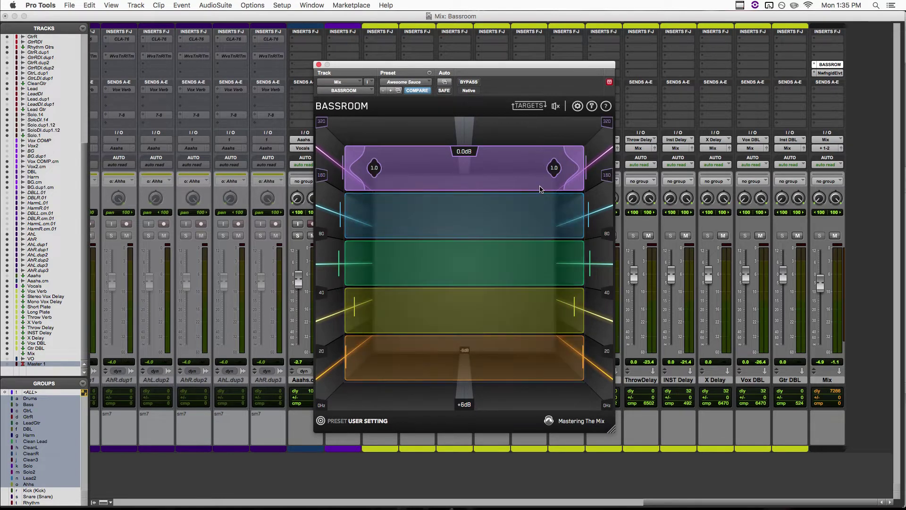
Match the targets with +0.5 dB at 160–320 Hz, +1.0 dB at 80–160 Hz, +1.4 dB at 40–80 Hz and −2.0 dB at 20–40 Hz.
drag(548, 163, 548, 160)
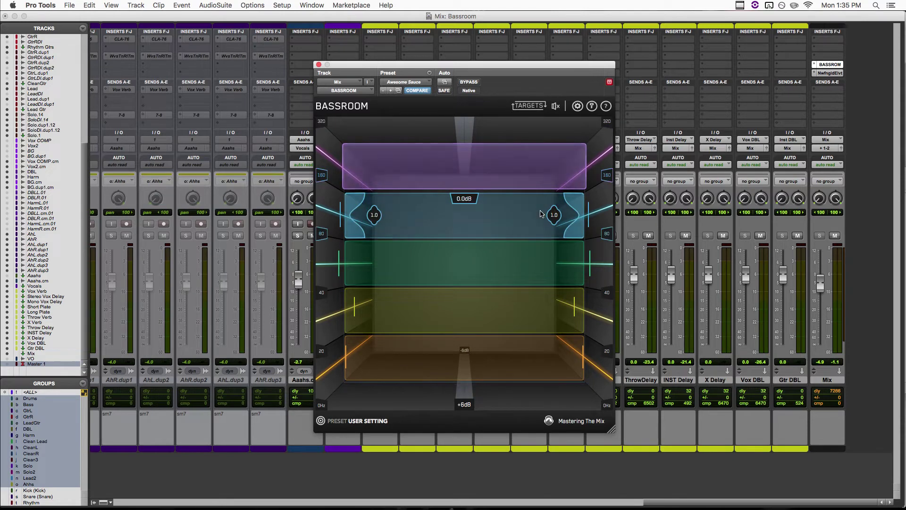
drag(523, 270, 522, 267)
scroll(514, 317, down, 8)
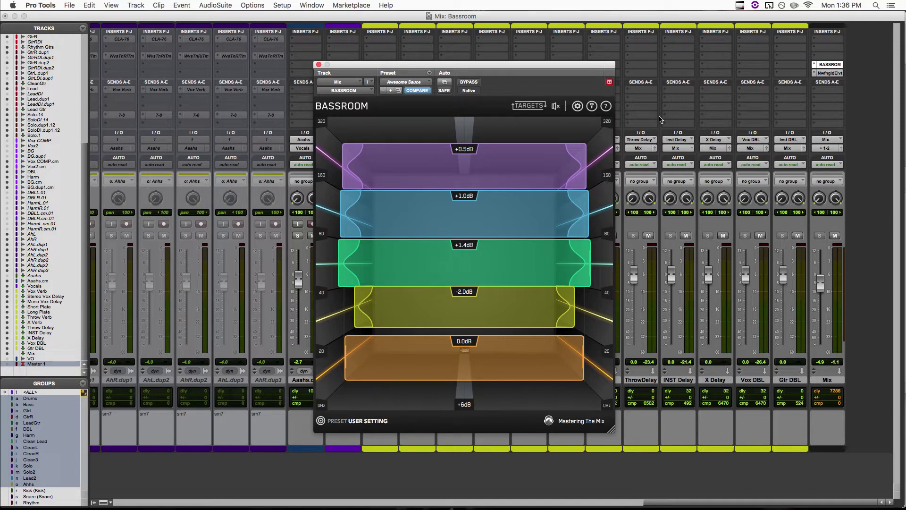
click(516, 366)
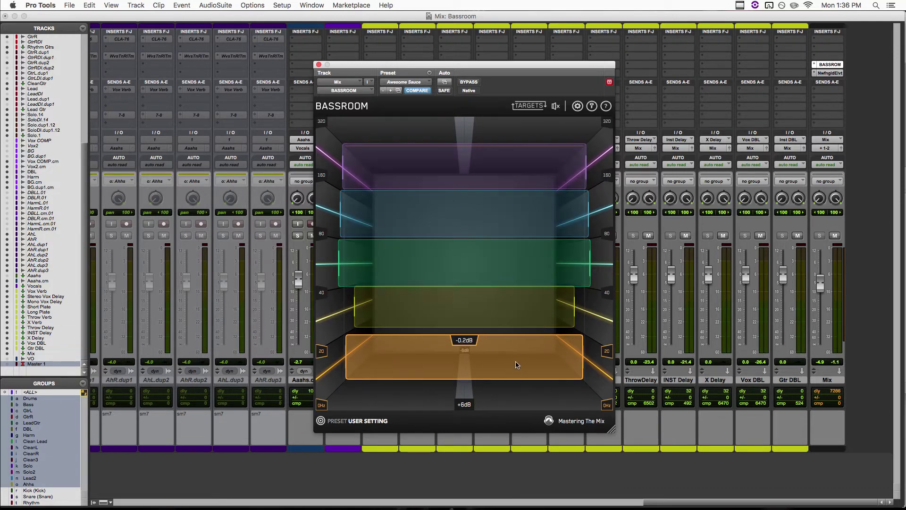
alt+click(486, 357)
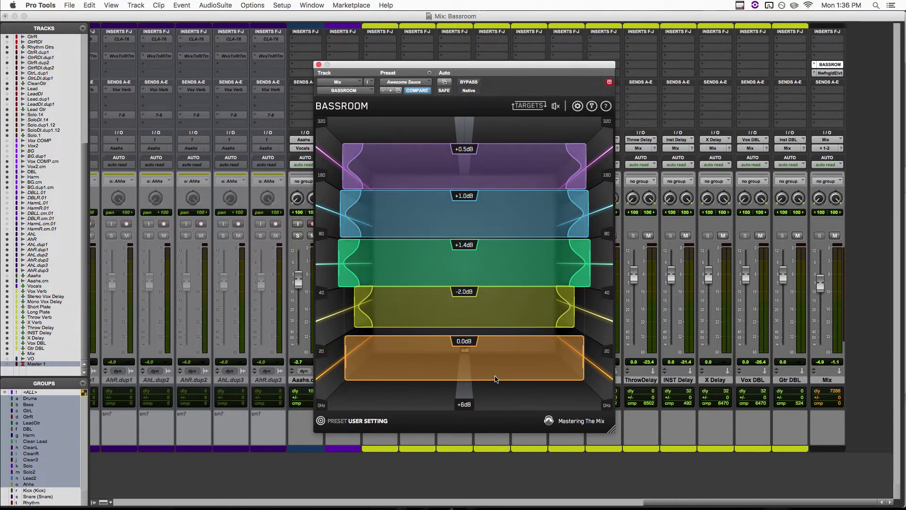
Reset the boosted and cut BASSROOM bands to 0.0 dB.
click(516, 169)
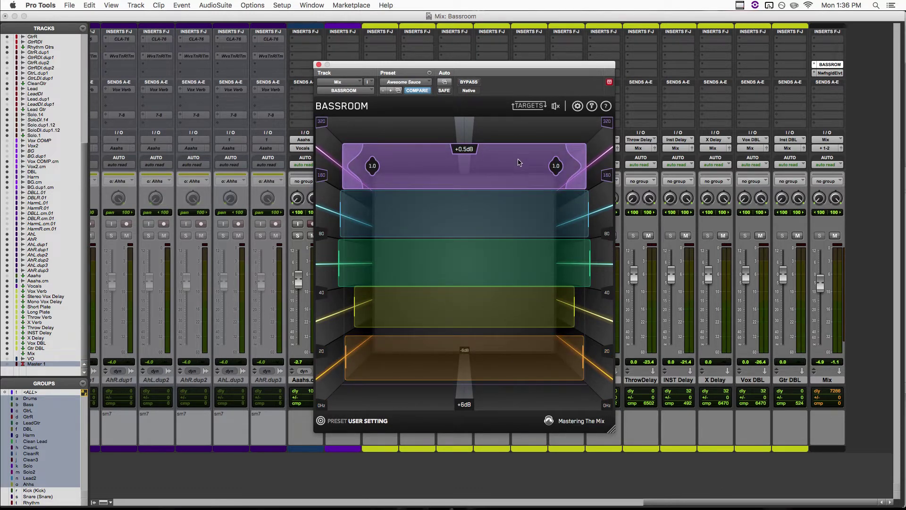
double_click(518, 163)
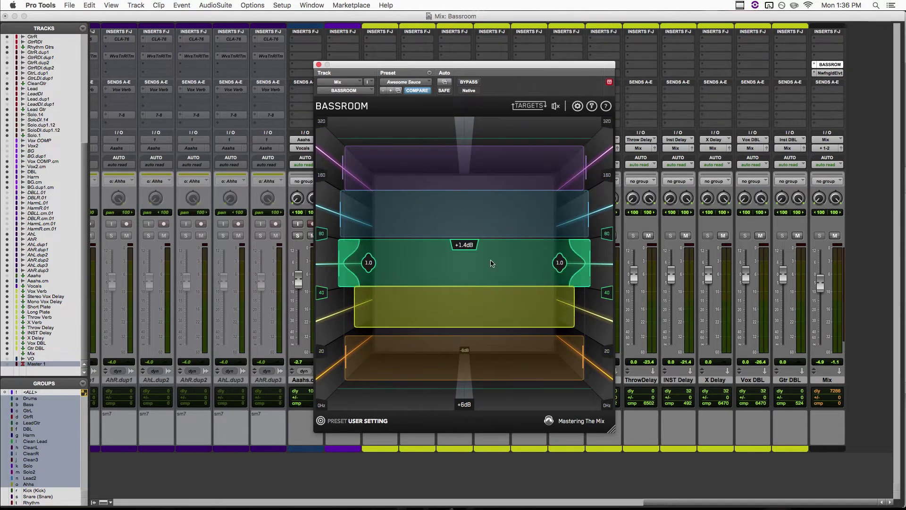
click(487, 316)
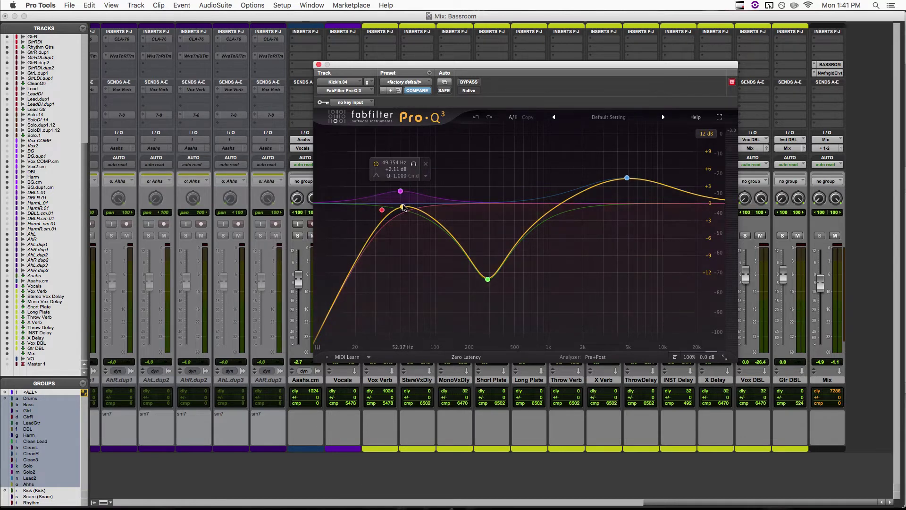
double_click(373, 239)
scroll(372, 240, down, 4)
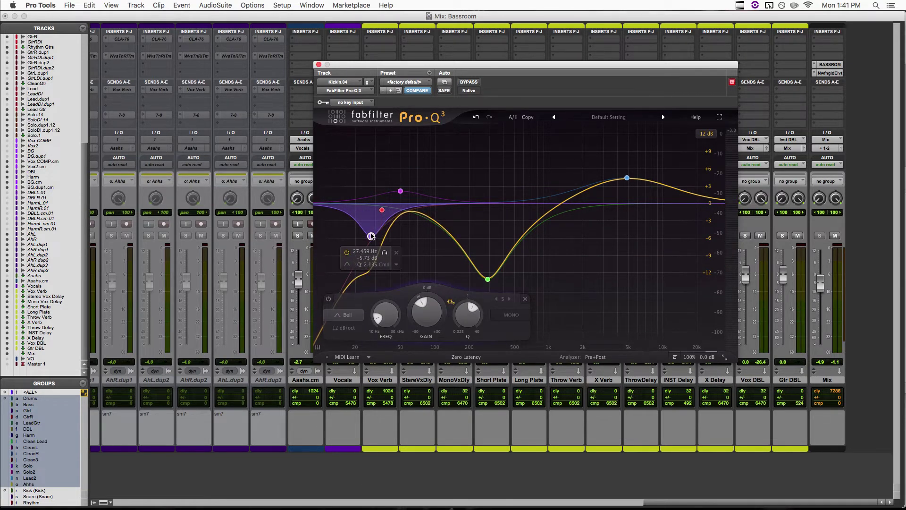
drag(372, 239, 378, 239)
key(Delete)
click(381, 210)
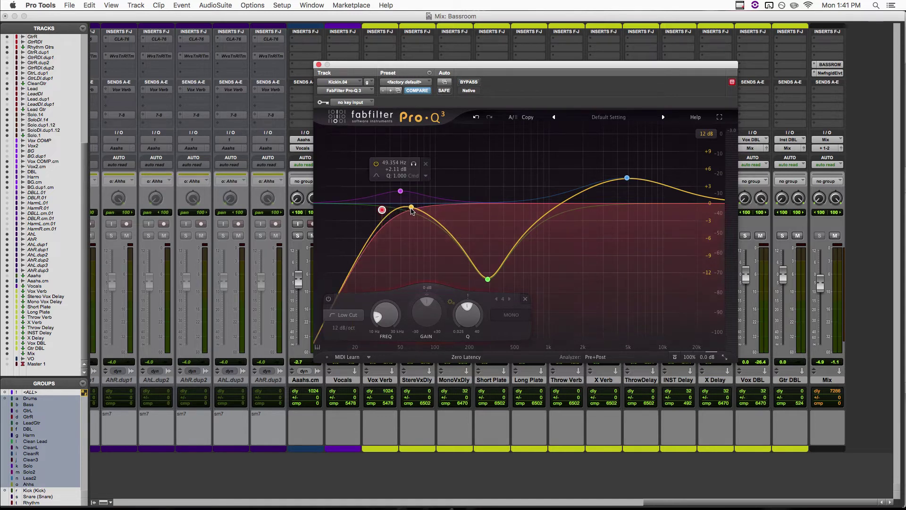
Add a 36 dB/oct bell cut to the kick EQ at about 29.6 Hz, with −3.89 dB gain and a Q of 1.729.
drag(376, 208, 375, 223)
scroll(375, 223, down, 5)
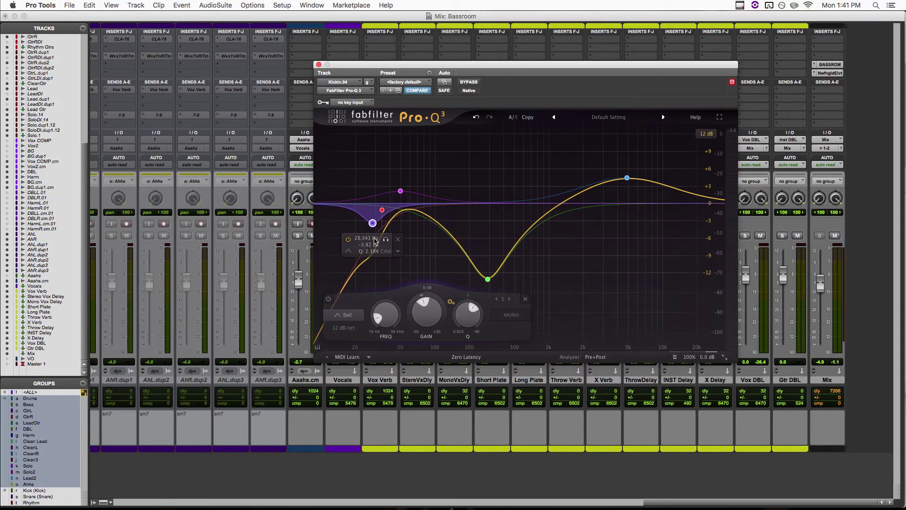
scroll(375, 222, up, 1)
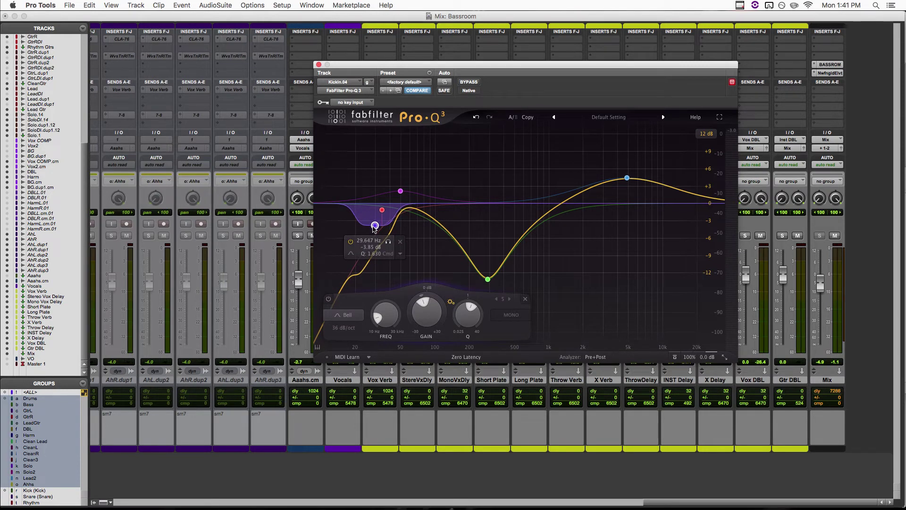
scroll(375, 227, up, 1)
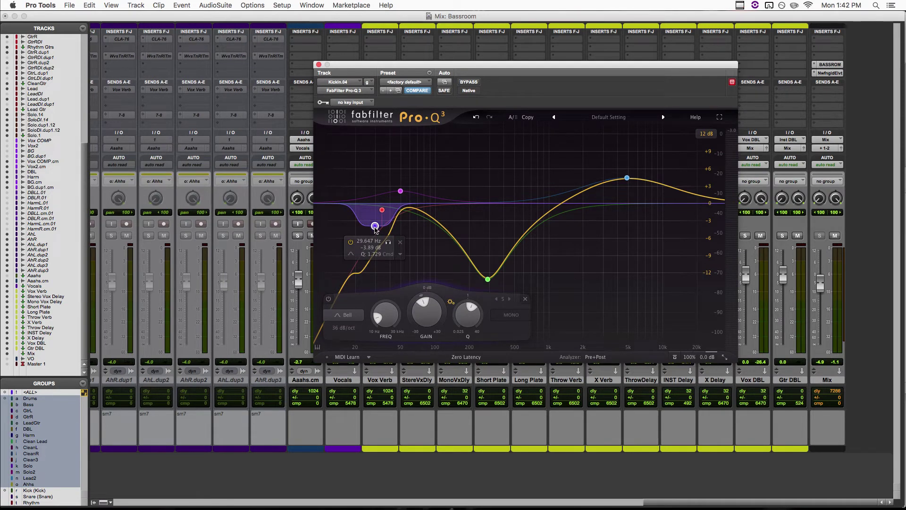
Play the mix and compare the sound with the kick's low bell cut bypassed and active.
key(space)
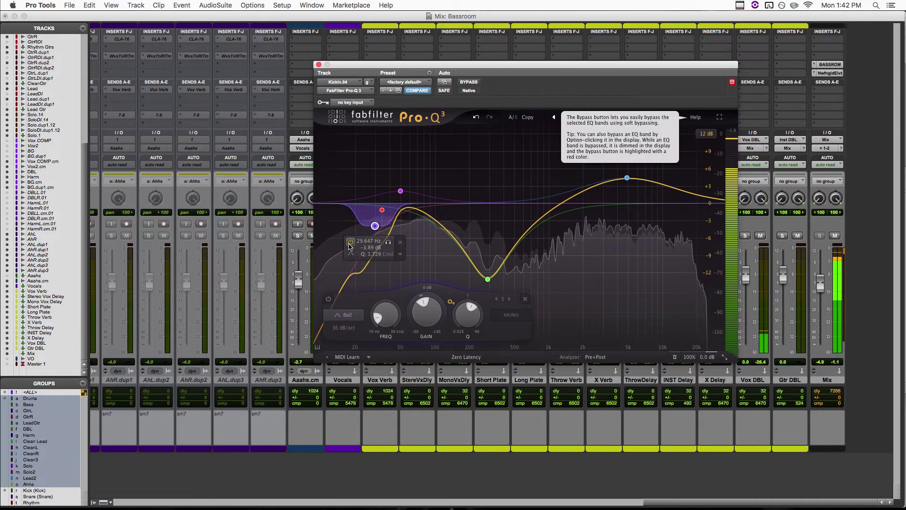
click(349, 243)
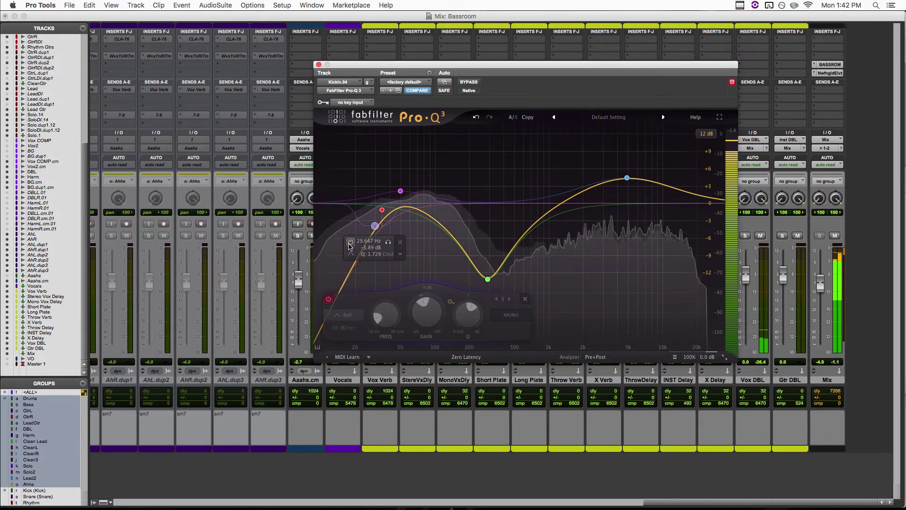
click(349, 244)
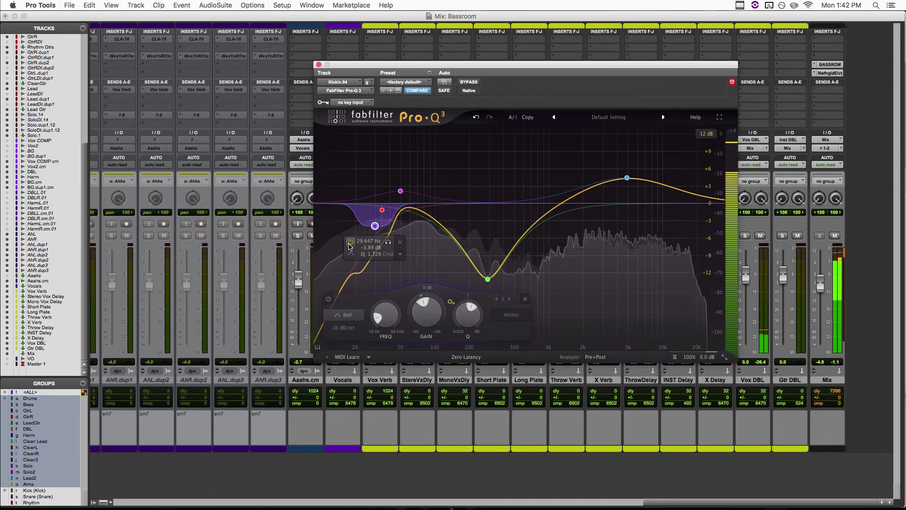
click(350, 243)
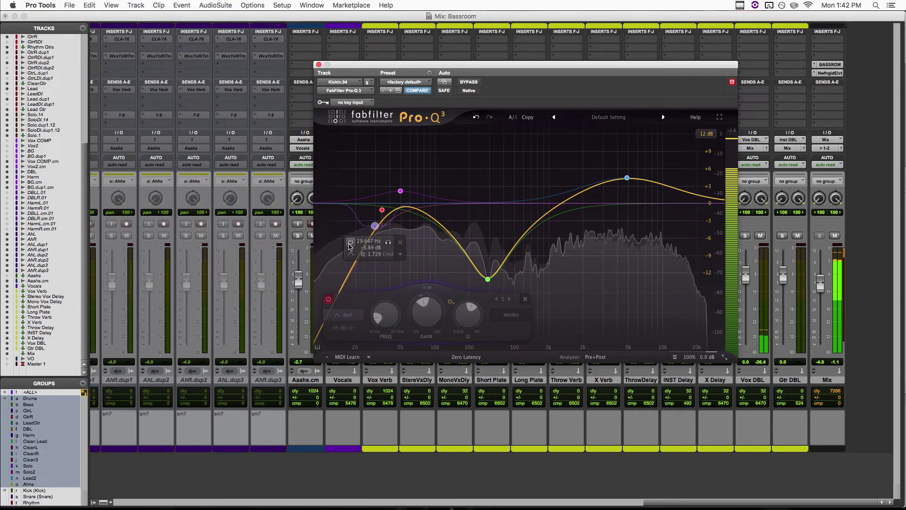
click(350, 243)
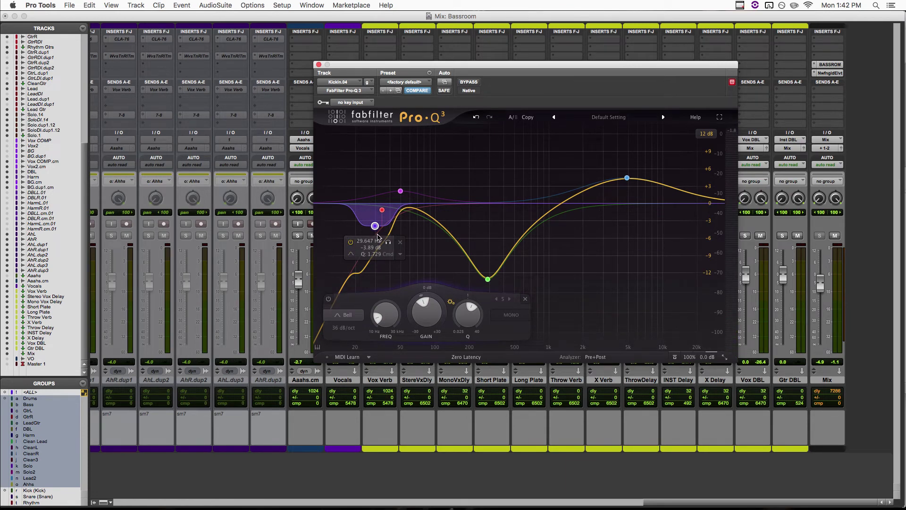
Close the kick EQ, reopen BASSROOM on the Mix track and play a passage to analyse it against the targets.
key(super+w)
click(832, 65)
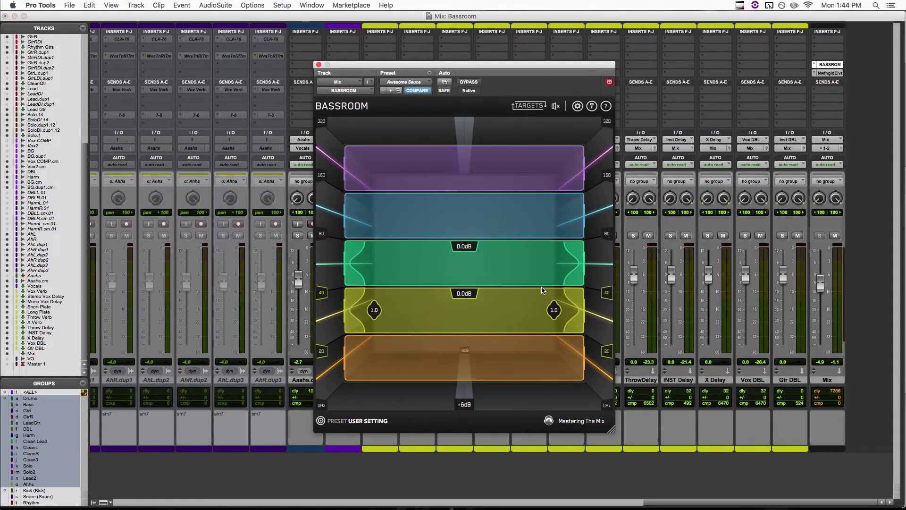
key(space)
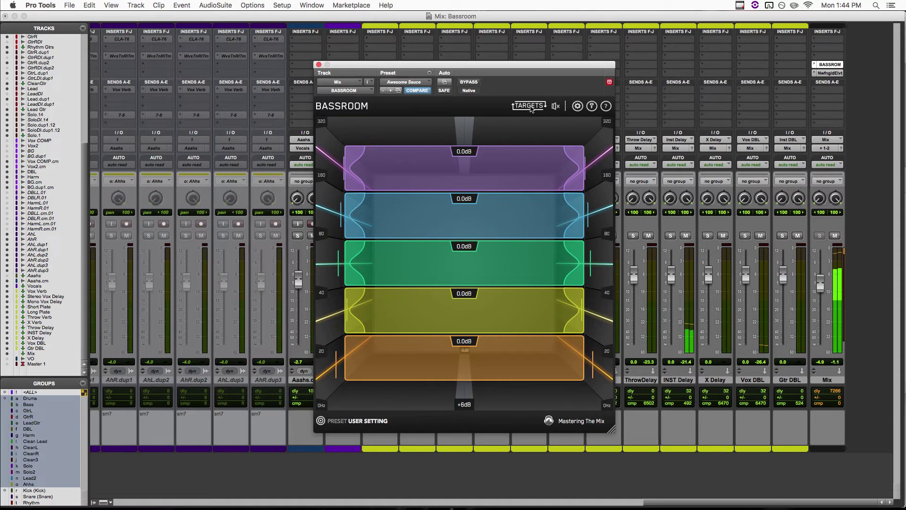
key(space)
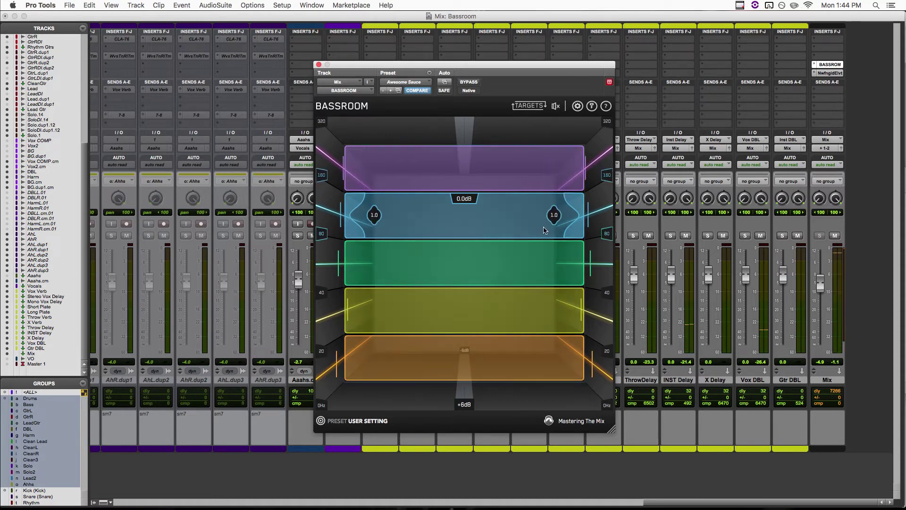
drag(444, 319, 443, 311)
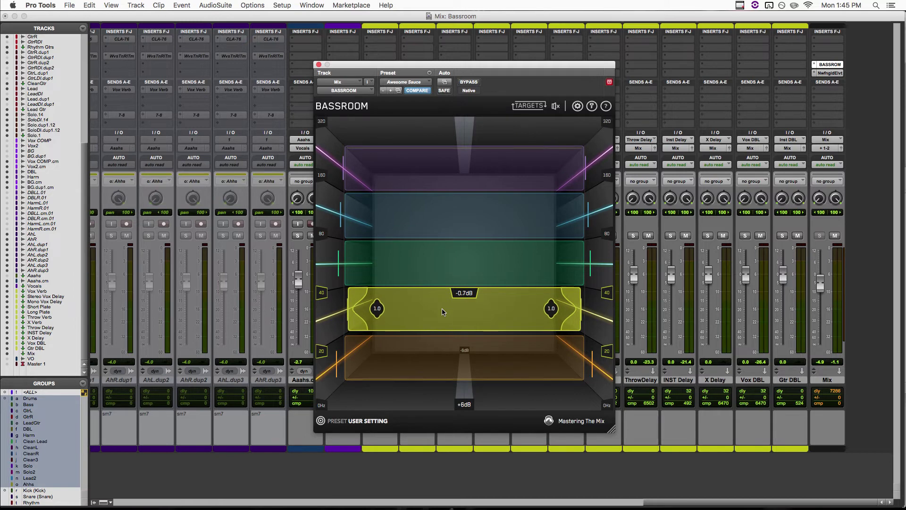
double_click(442, 311)
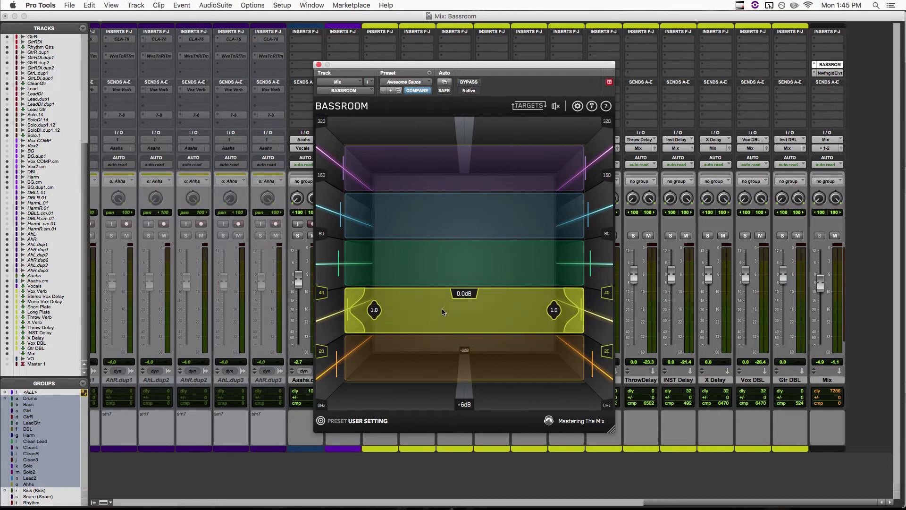
click(447, 360)
Raise the 40–80 Hz band to +1.4 dB and compare it bypassed and active during playback.
click(522, 257)
scroll(522, 256, up, 3)
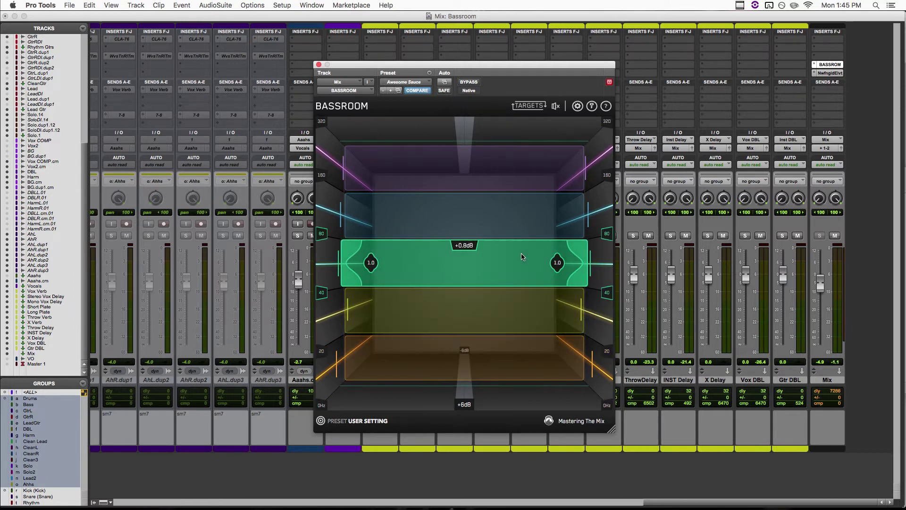
scroll(522, 257, up, 3)
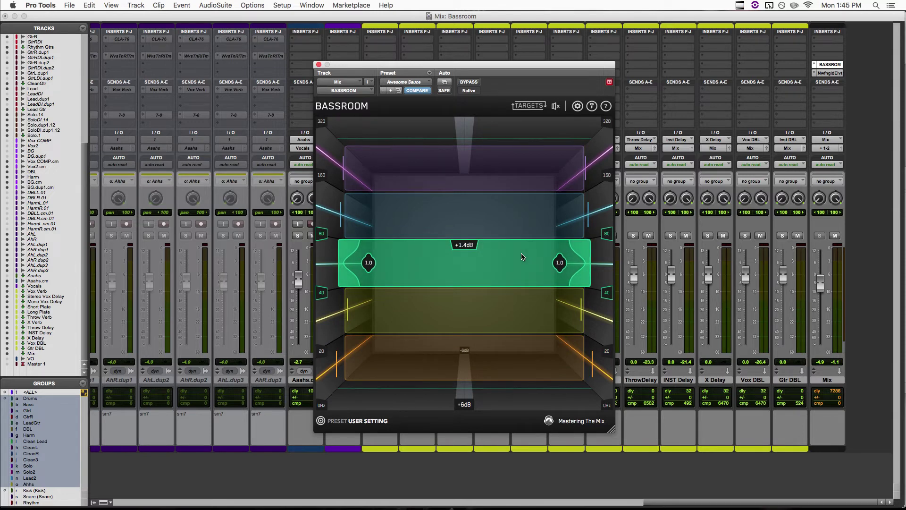
click(521, 257)
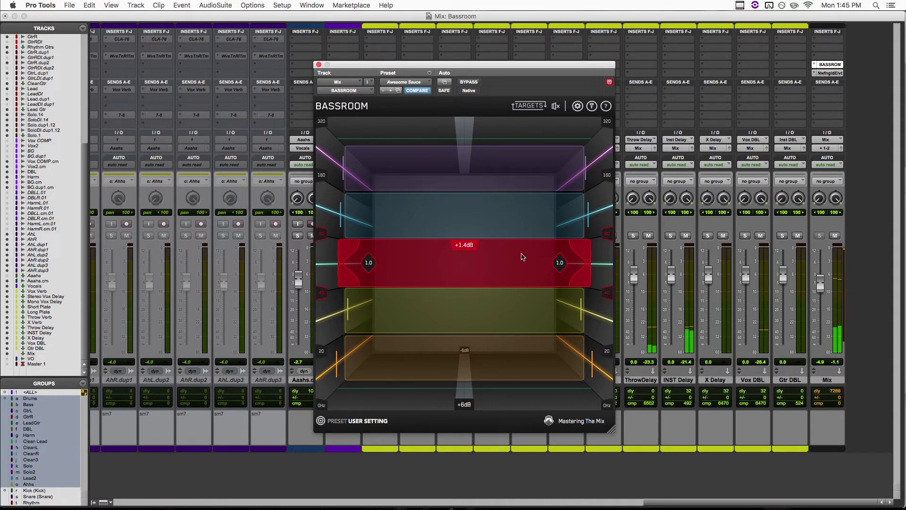
double_click(522, 256)
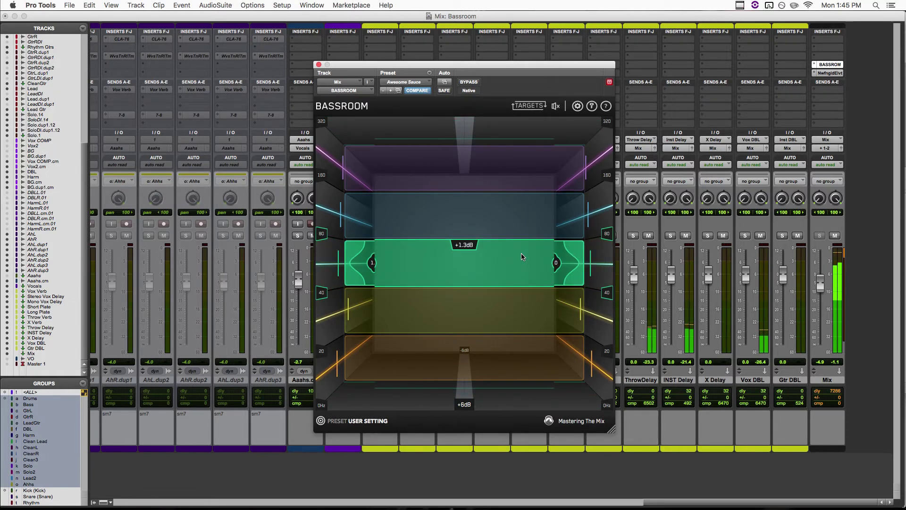
Fine-tune the bands to +0.3 dB at 80–160 Hz, +0.7 dB at 40–80 Hz and −0.3 dB at 20–40 Hz, and stop playback.
scroll(521, 256, down, 2)
key(space)
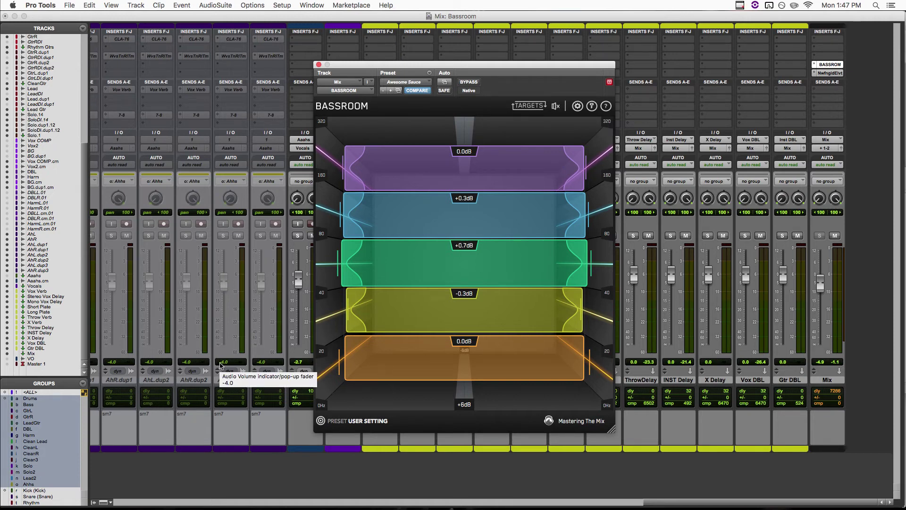
Bypass the low bell cut in the kick track's Pro-Q 3 and close the EQ.
scroll(220, 365, left, 10)
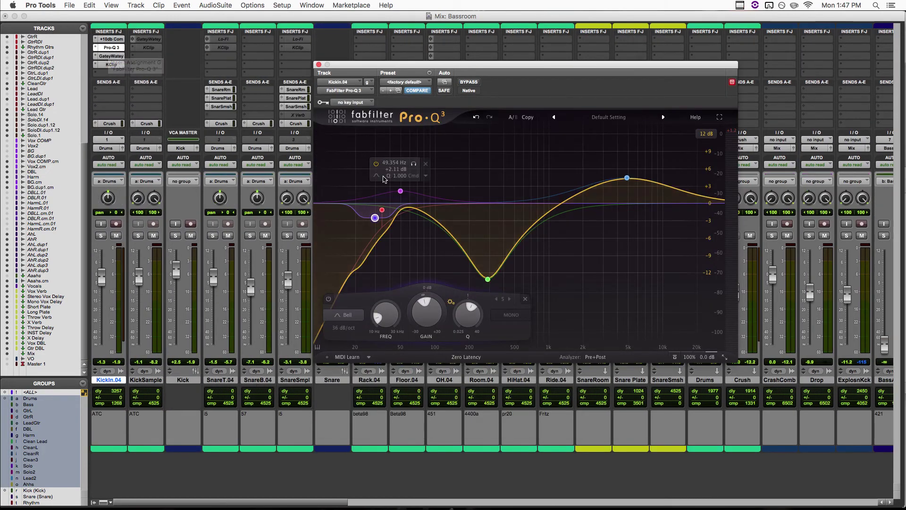
mouse_move(374, 217)
click(352, 233)
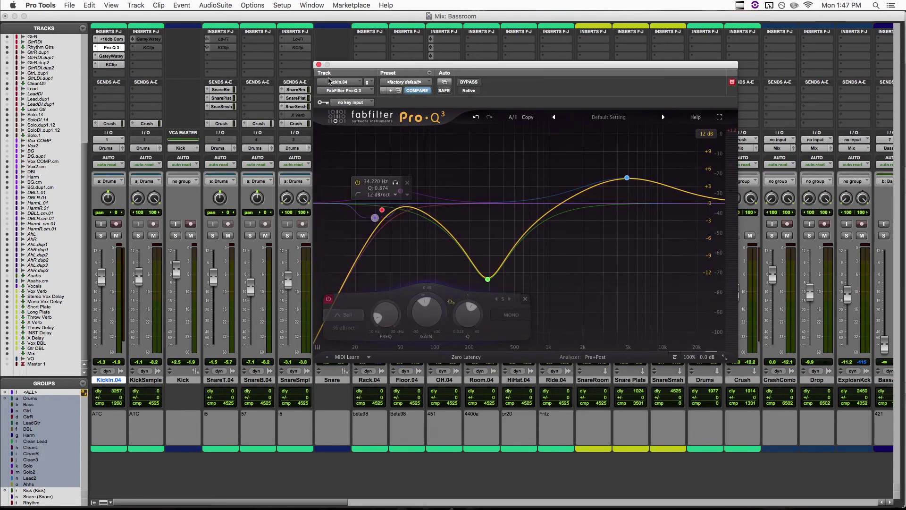
click(318, 65)
Reopen BASSROOM on the Mix track and lower the 20–40 Hz band to −1.5 dB.
scroll(806, 182, right, 15)
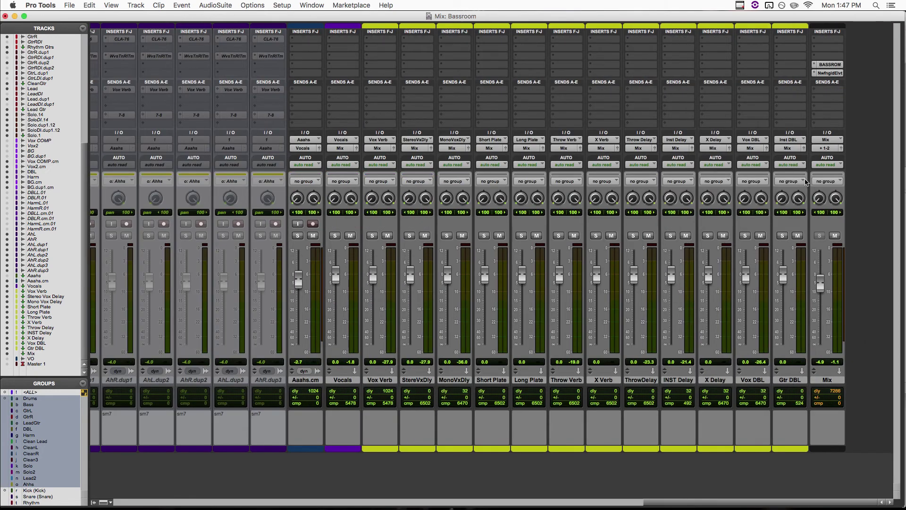
click(829, 64)
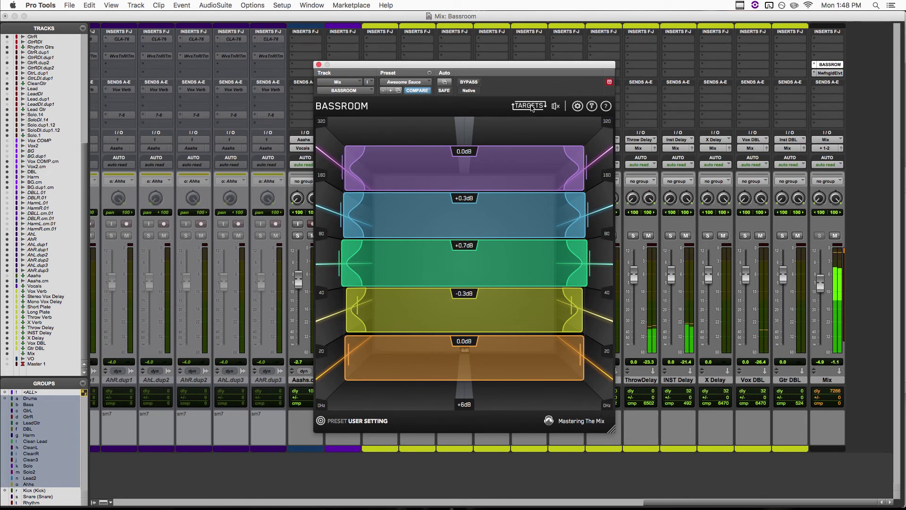
scroll(507, 323, down, 6)
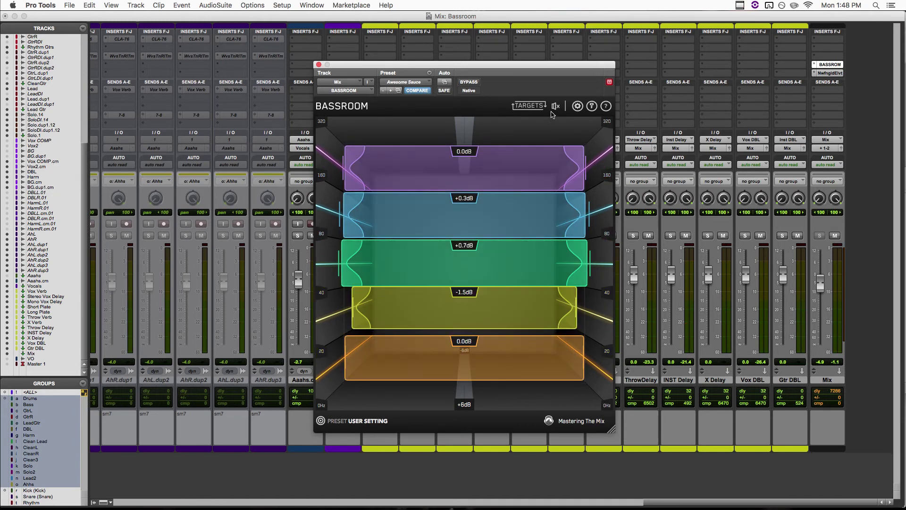
Play the mix and compare the sound with BASSROOM bypassed and active.
mouse_move(555, 109)
key(space)
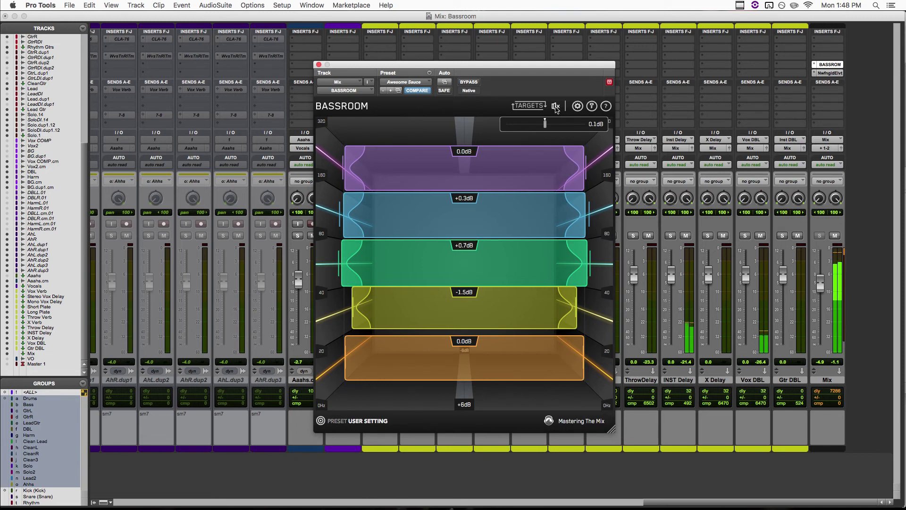
click(556, 108)
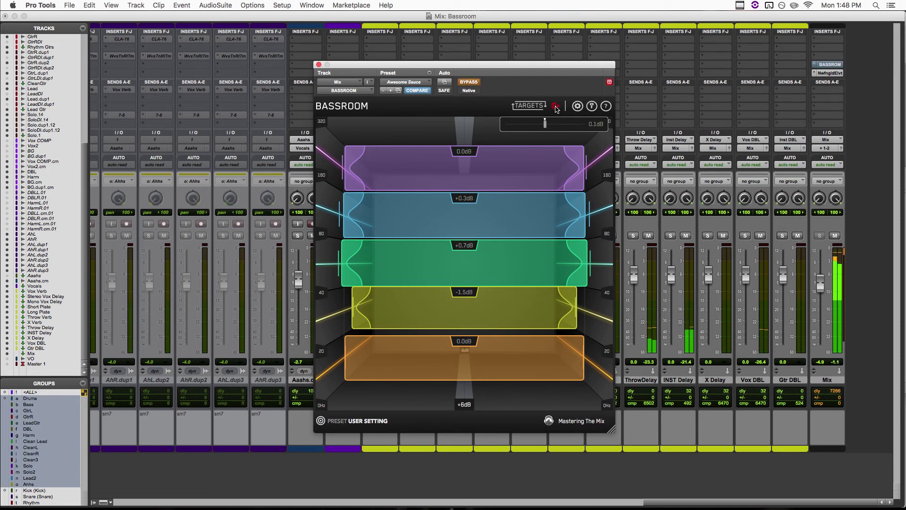
click(555, 108)
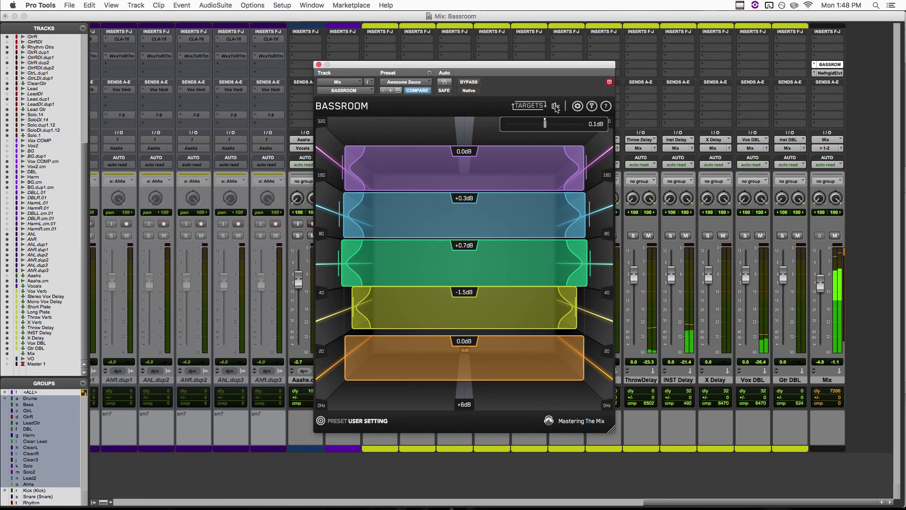
click(555, 108)
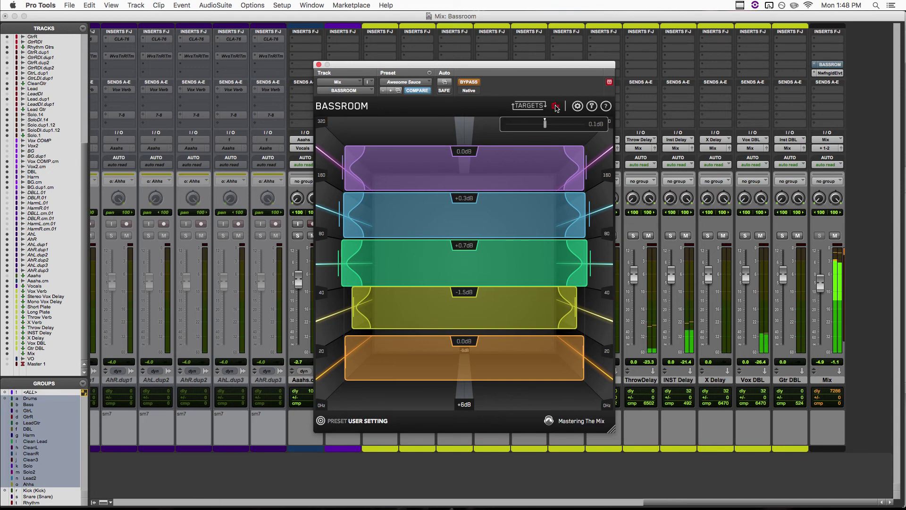
click(555, 108)
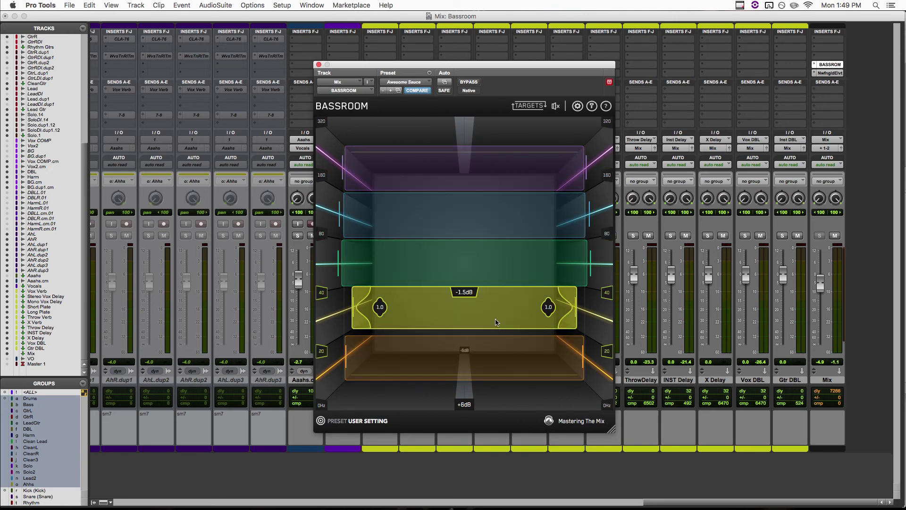
Push BASSROOM's bands to extremes: fully cut 20–40 Hz, set 40–80 Hz to −6.0 dB and 80–160 Hz to +6.0 dB.
drag(494, 313, 493, 313)
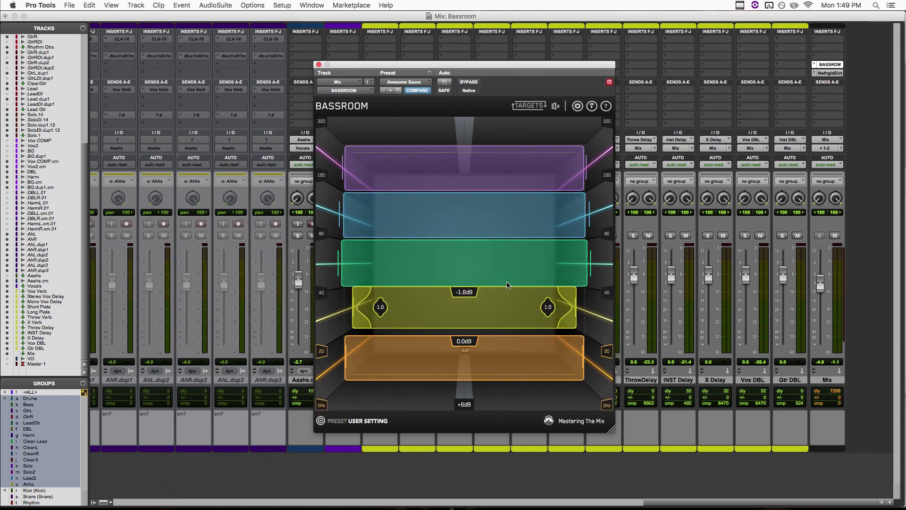
drag(474, 304, 474, 306)
scroll(474, 307, up, 1)
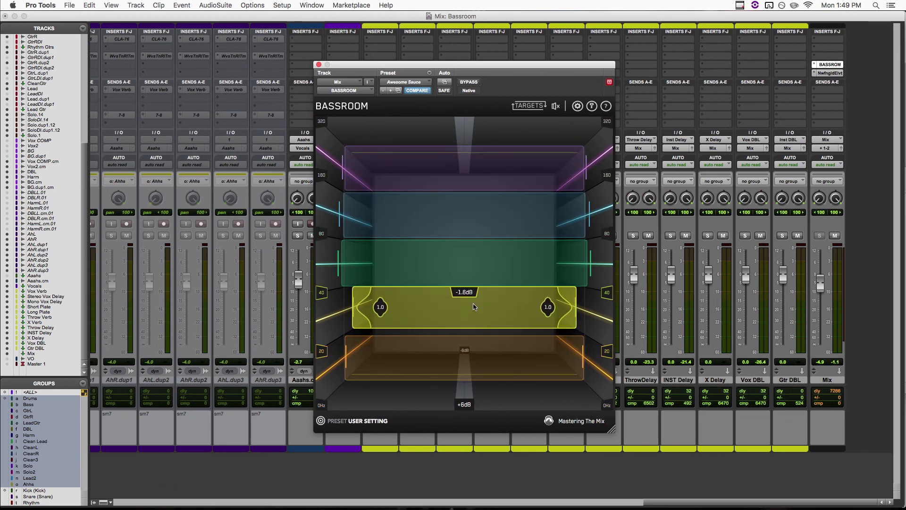
scroll(475, 306, down, 5)
scroll(499, 268, down, 5)
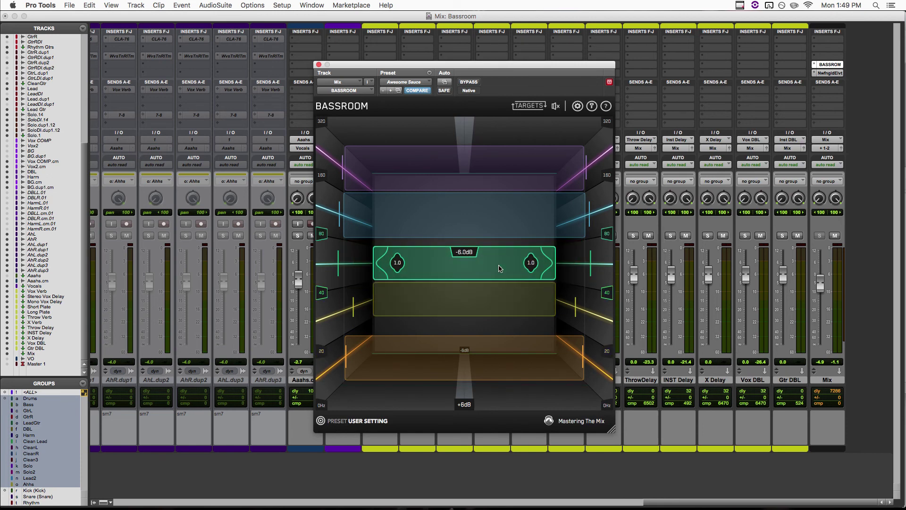
scroll(506, 215, up, 5)
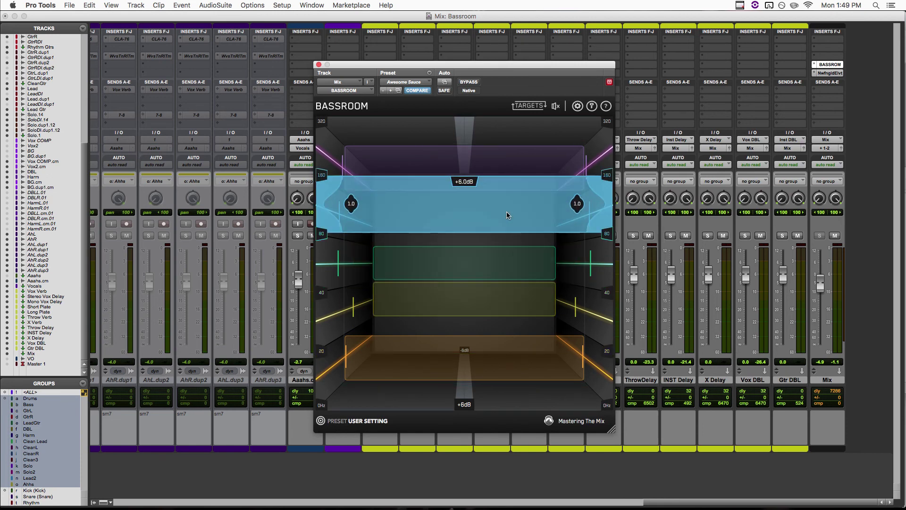